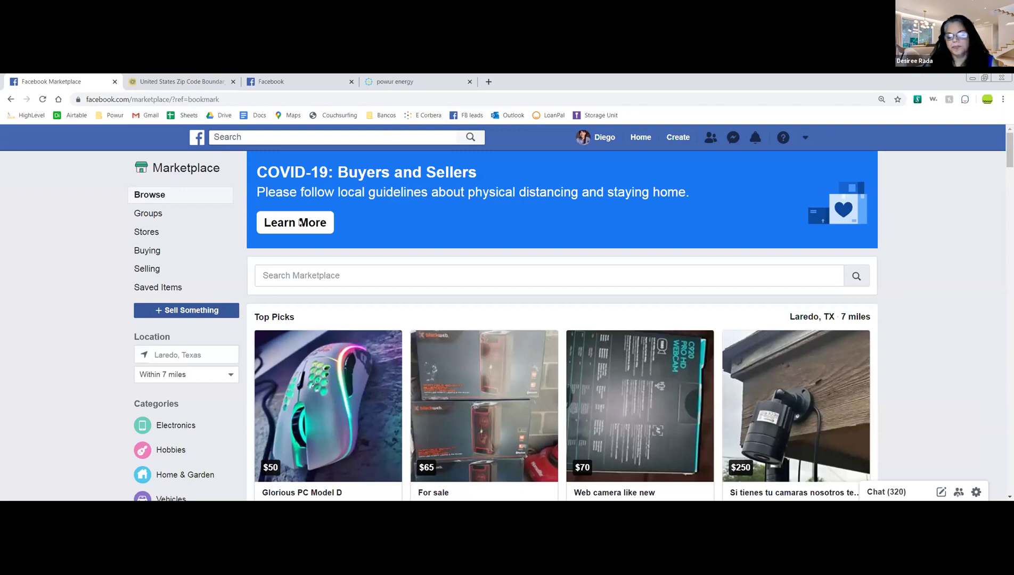
- Switch to the zip code map and examine the zip code areas around San Antonio, Texas
key("ctrl+Tab")
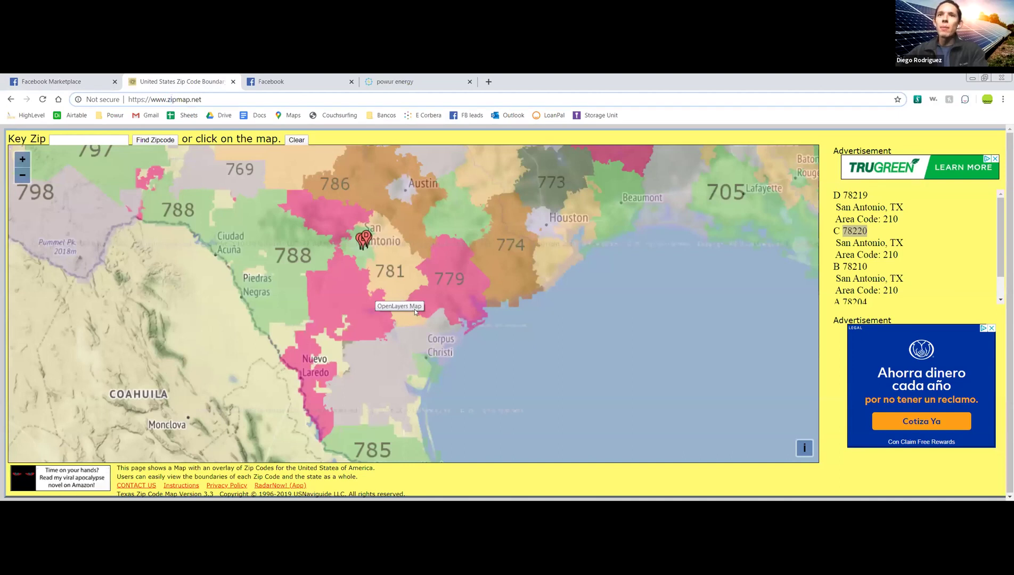
scroll(400, 303, "down", 1)
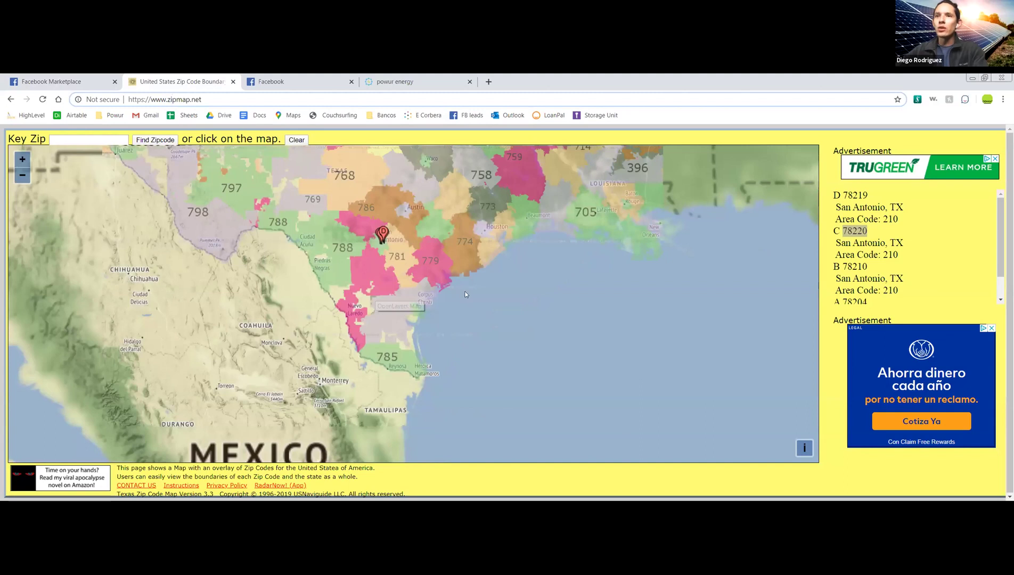
scroll(415, 330, "down", 2)
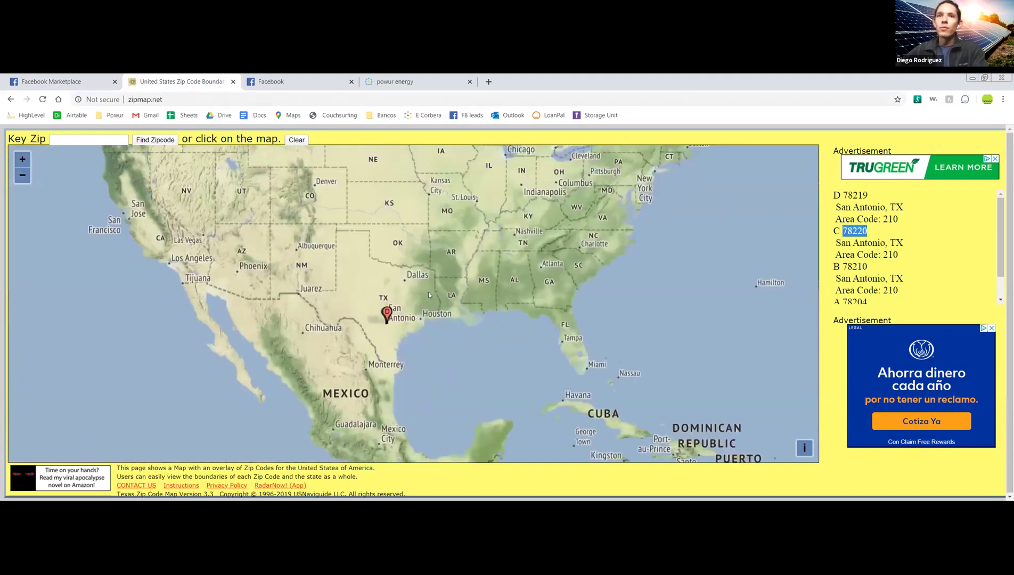
scroll(447, 263, "up", 2)
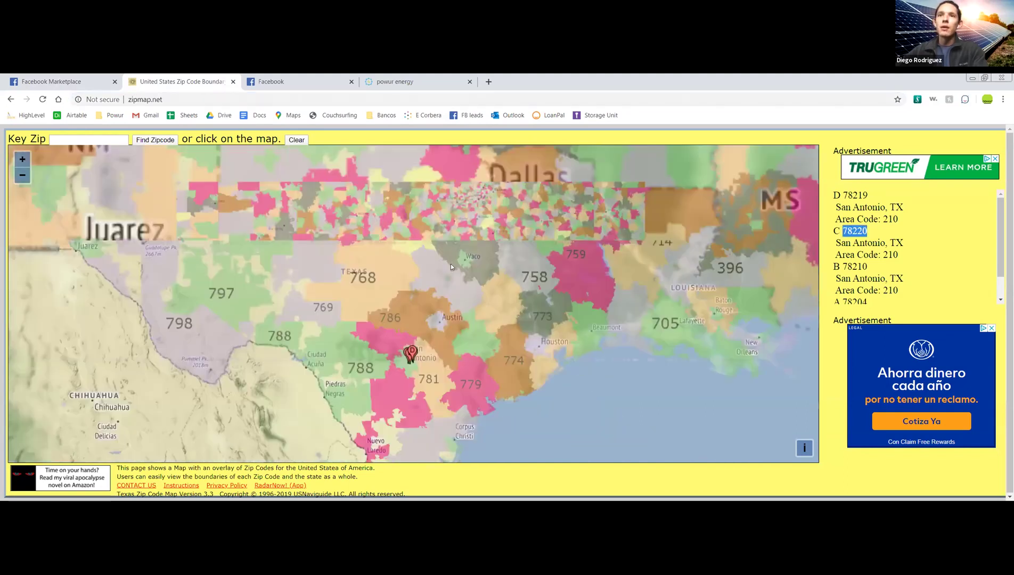
scroll(408, 362, "up", 3)
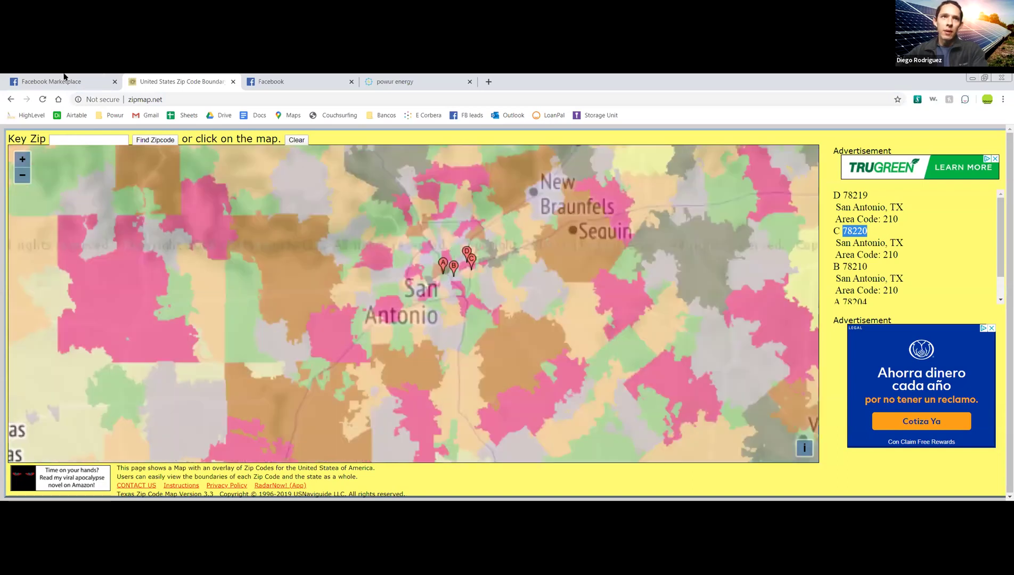
scroll(499, 255, "up", 1)
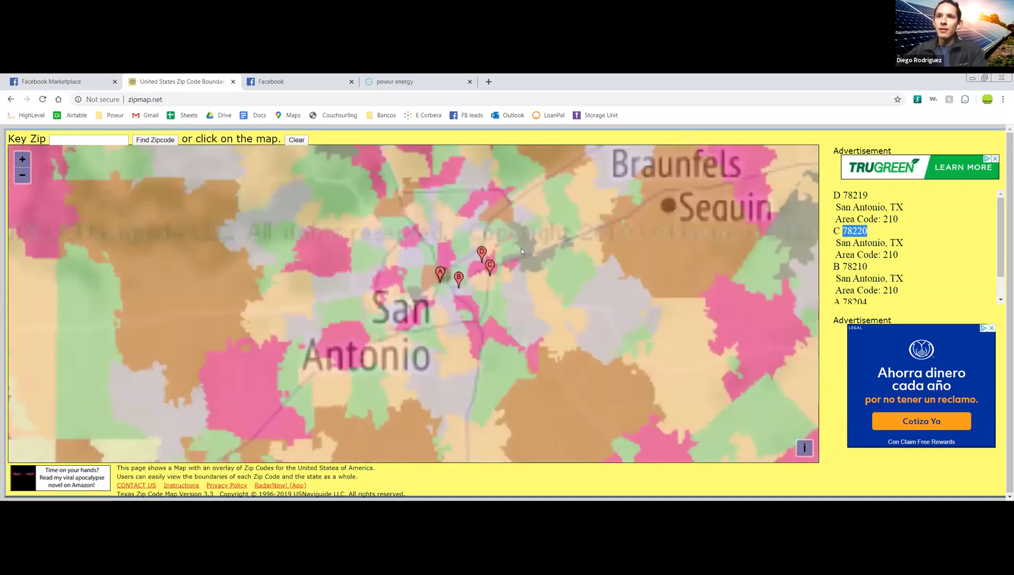
- Return to Facebook Marketplace and start a new Item for Sale listing, ready for its title
key("ctrl+shift+Tab")
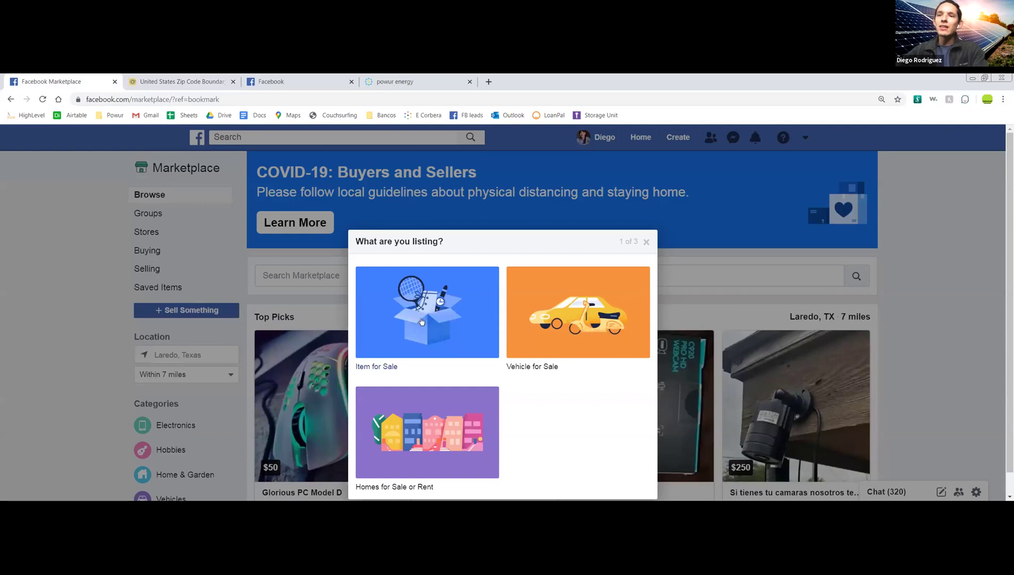
left_click(414, 310)
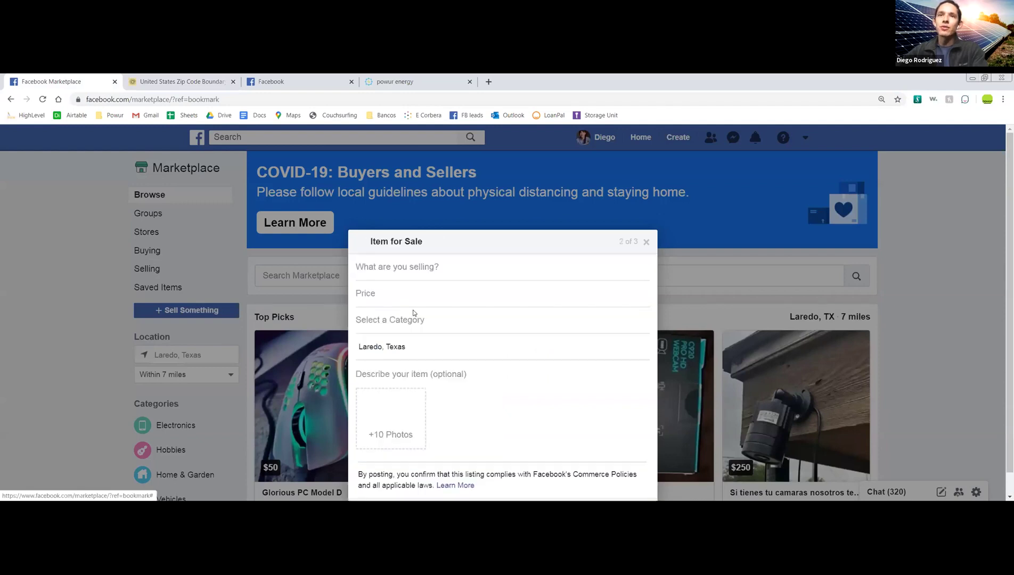
left_click(404, 268)
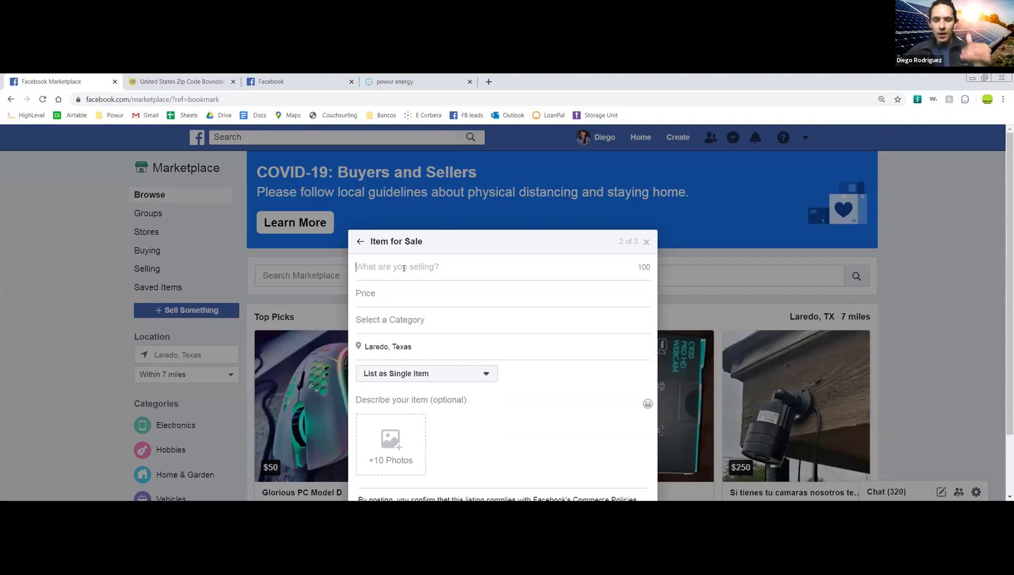
type("📱")
key("ctrl+v")
key("ctrl+v")
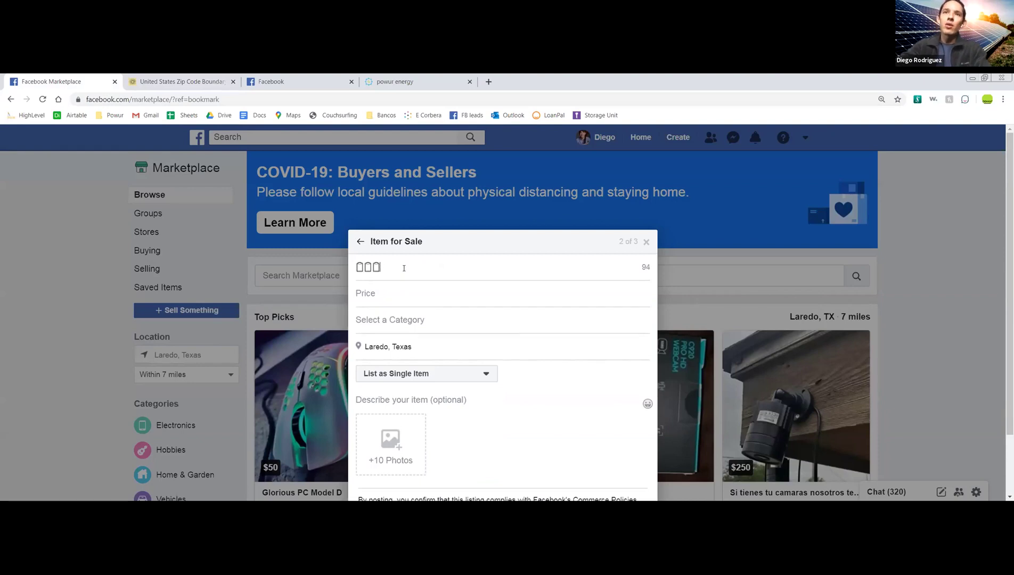
key("BackSpace")
key("BackSpace")
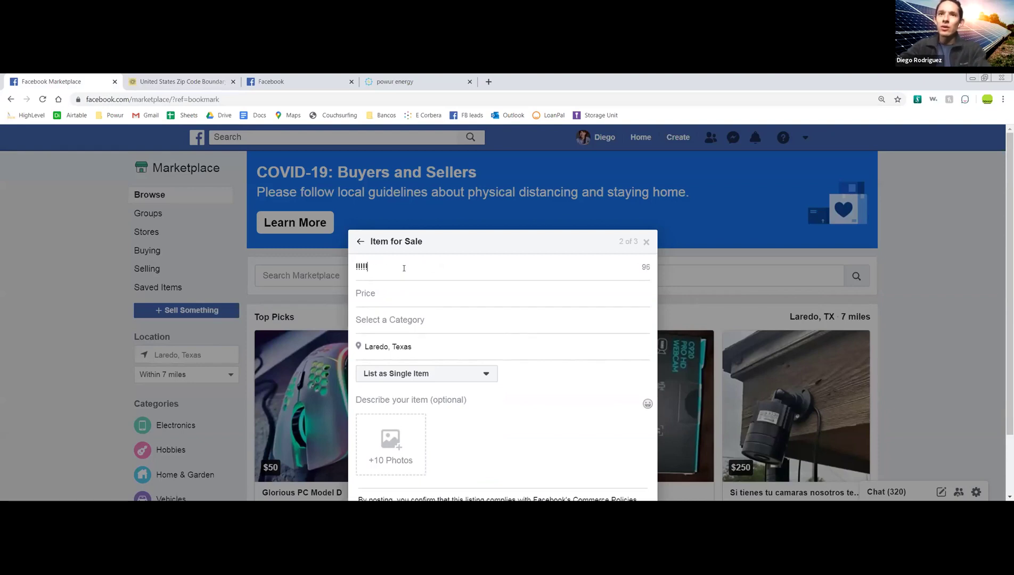
key("BackSpace")
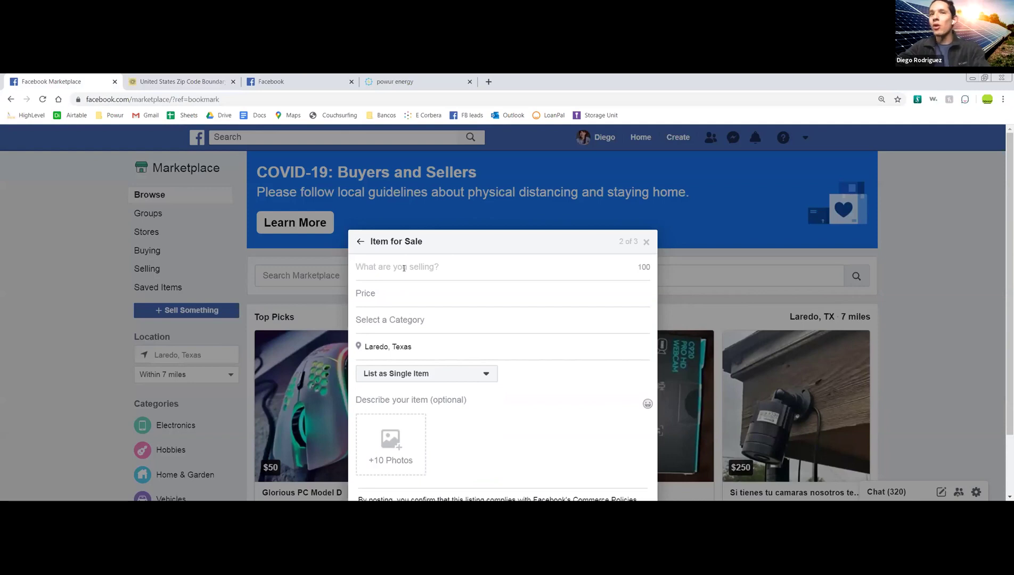
- Insert three emojis at the start of the listing title
key("ctrl+v")
key("ctrl+v")
key("ctrl+v")
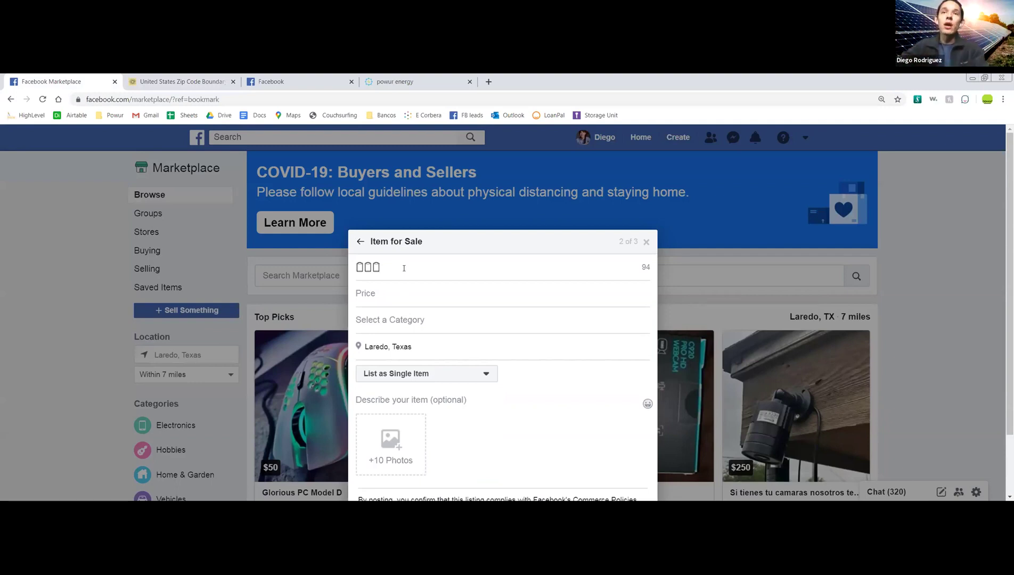
type("Penel")
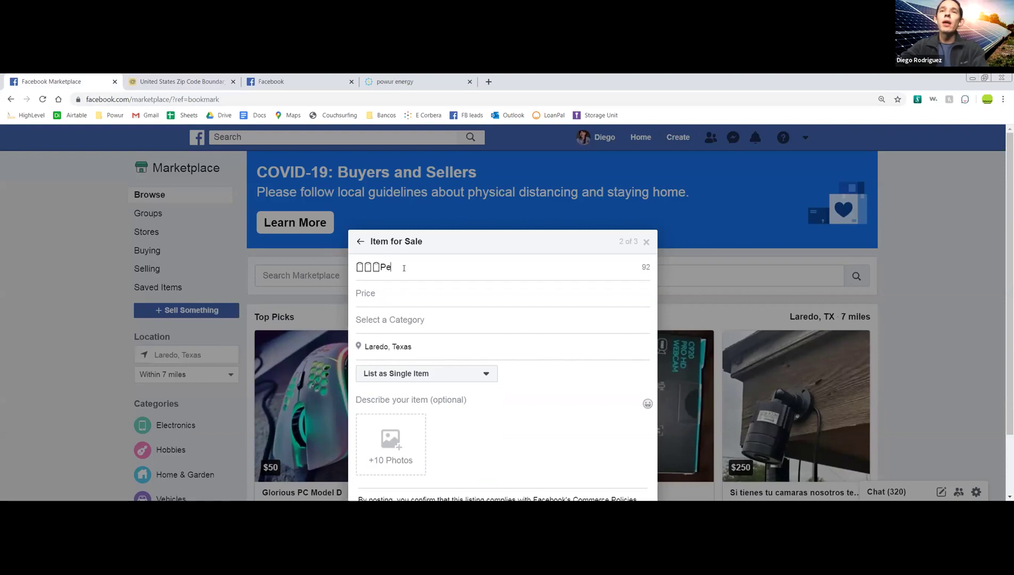
key("BackSpace")
key("BackSpace")
key("BackSpace")
key("BackSpace")
key("BackSpace")
- Complete the listing title after the emojis with "Energia solar barata para tu casa con incentivos, deja de botar el dinero a la basura!!!!!!!"
type("Energia s")
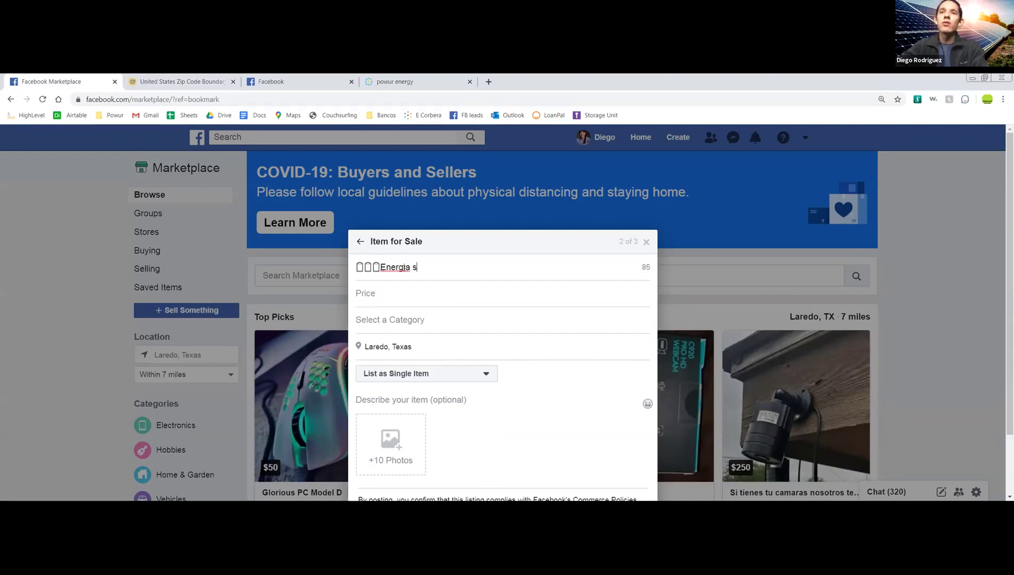
type("olar panel")
key("BackSpace")
key("BackSpace")
key("BackSpace")
key("BackSpace")
key("BackSpace")
type("barat")
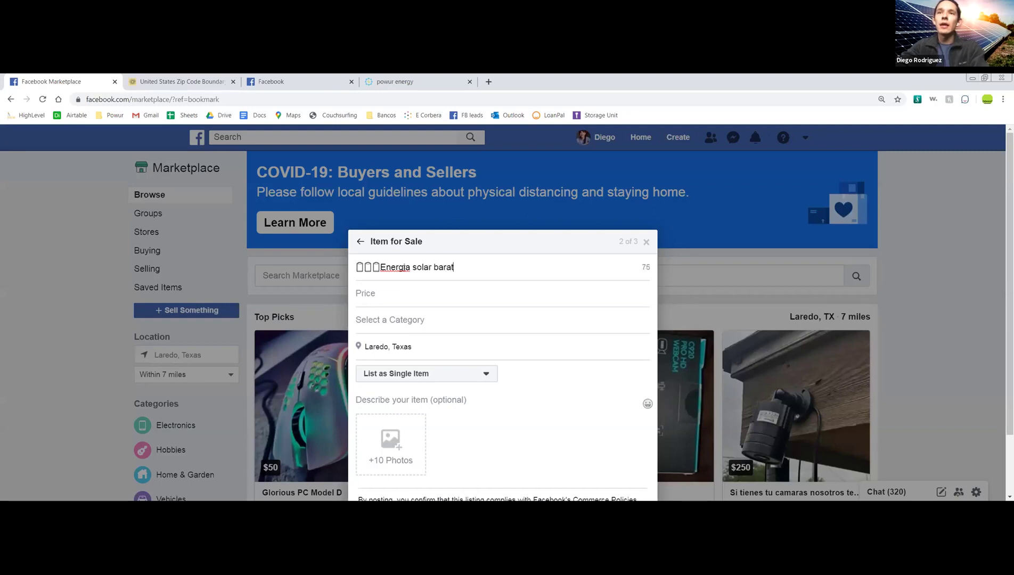
type("a para tu c")
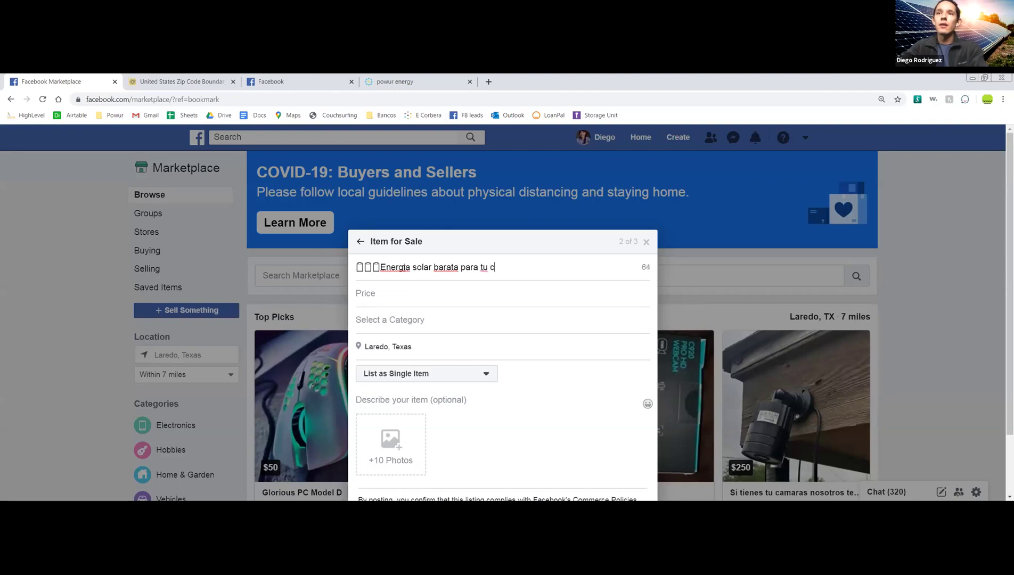
type("asa con ")
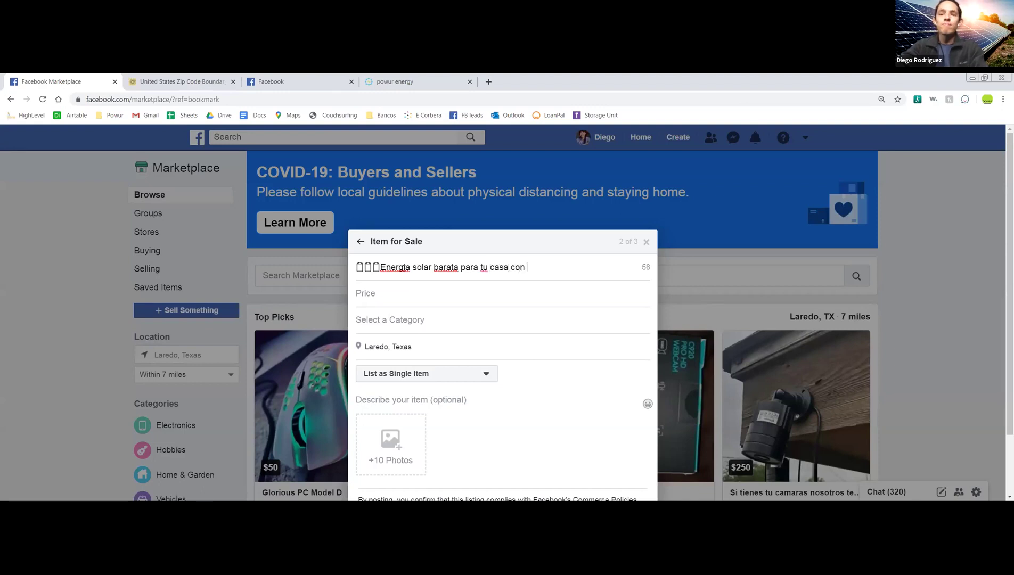
type("incent")
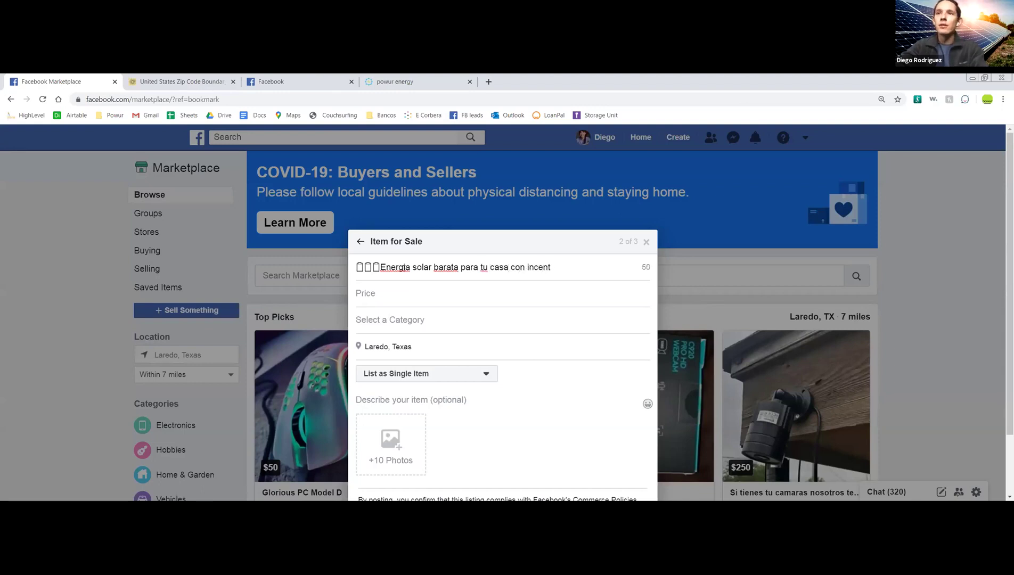
type("ivos, deja de bota")
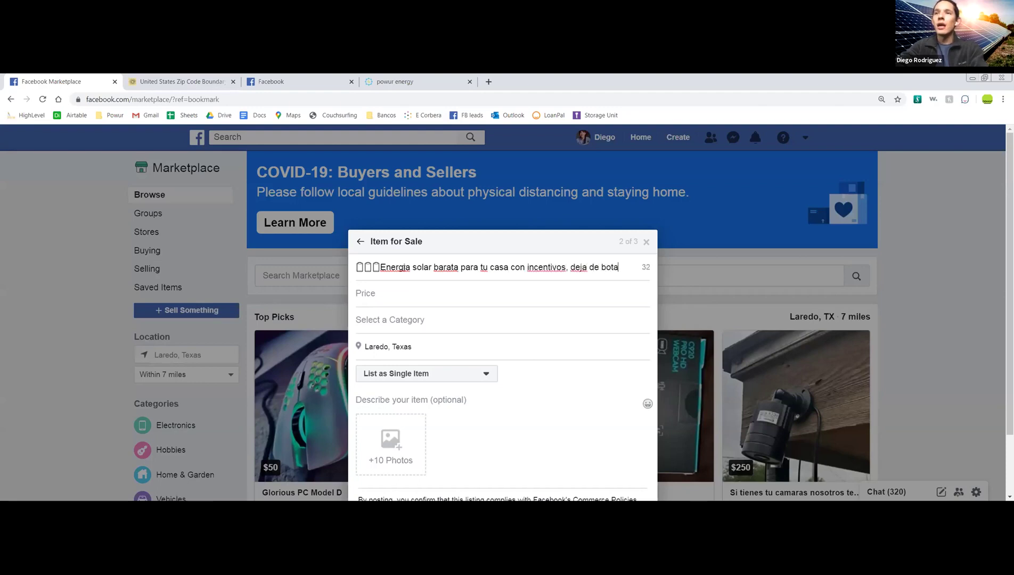
type("r el din")
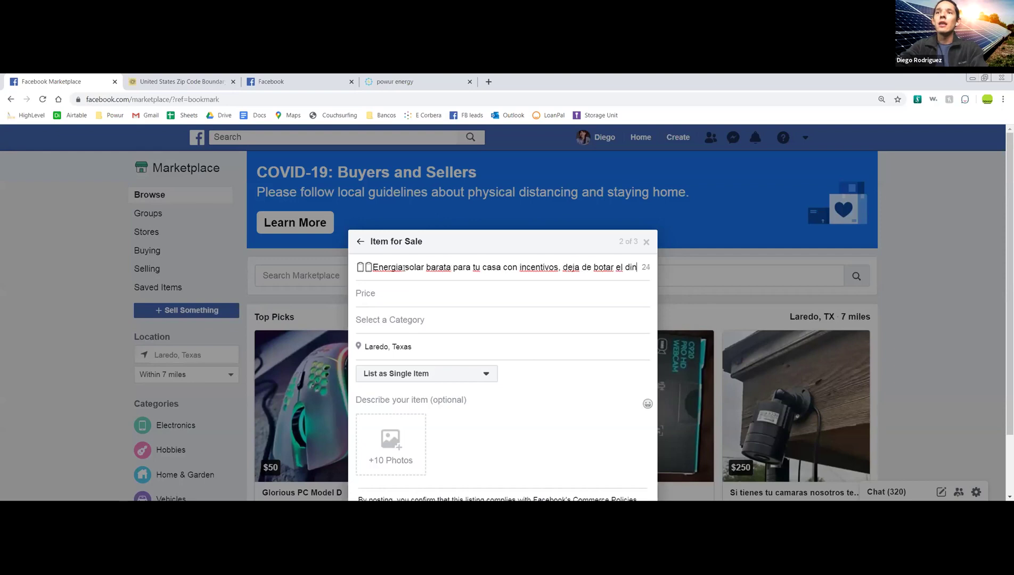
type("ero a la basura")
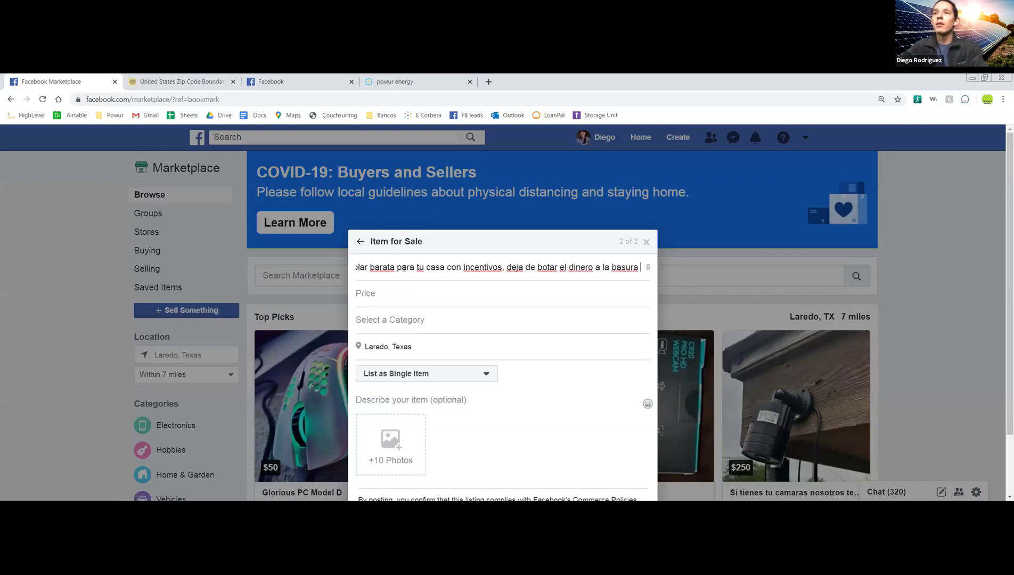
key("BackSpace")
type("!!!!!!!")
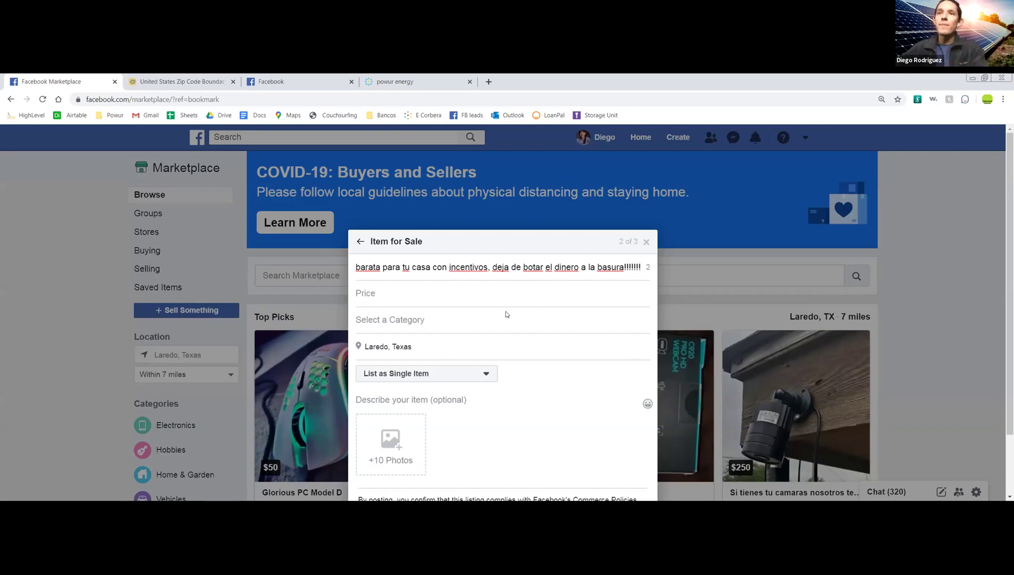
- Set the listing's price to $50
left_click(488, 300)
type("7")
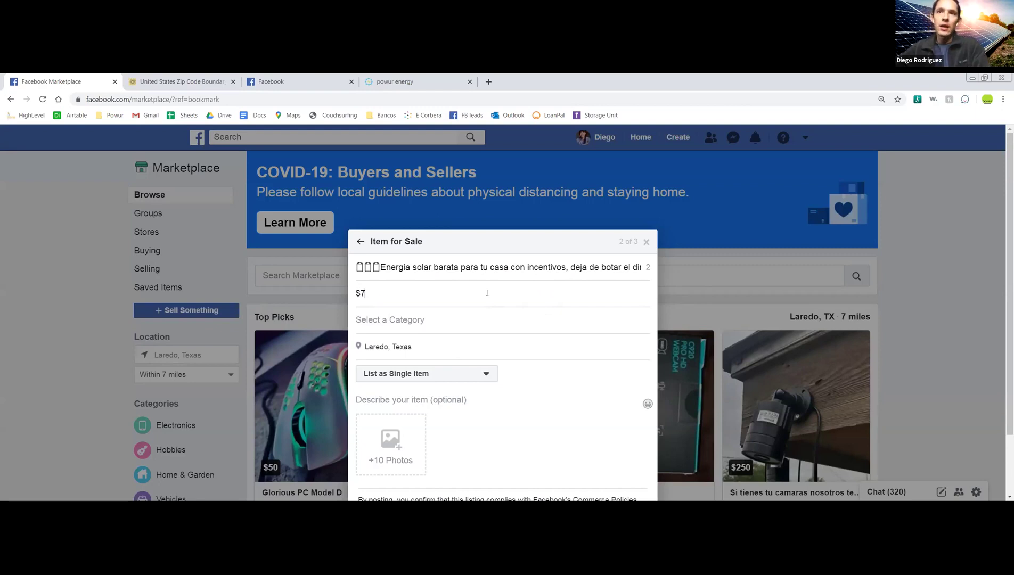
type("5")
key("BackSpace")
key("BackSpace")
type("50")
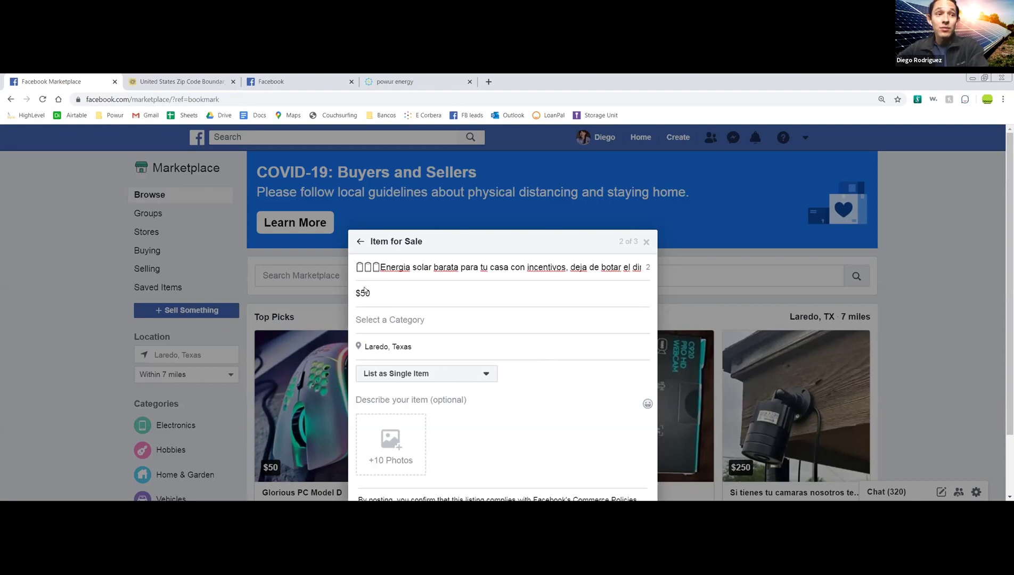
- Enclose the whole listing title in parentheses, from before the emojis to after the exclamation marks
type("(")
key("Right")
key("Right")
key("Right")
key("Right")
key("Right")
key("Right")
key("Right")
key("Right")
key("Right")
key("Right")
key("Right")
key("Right")
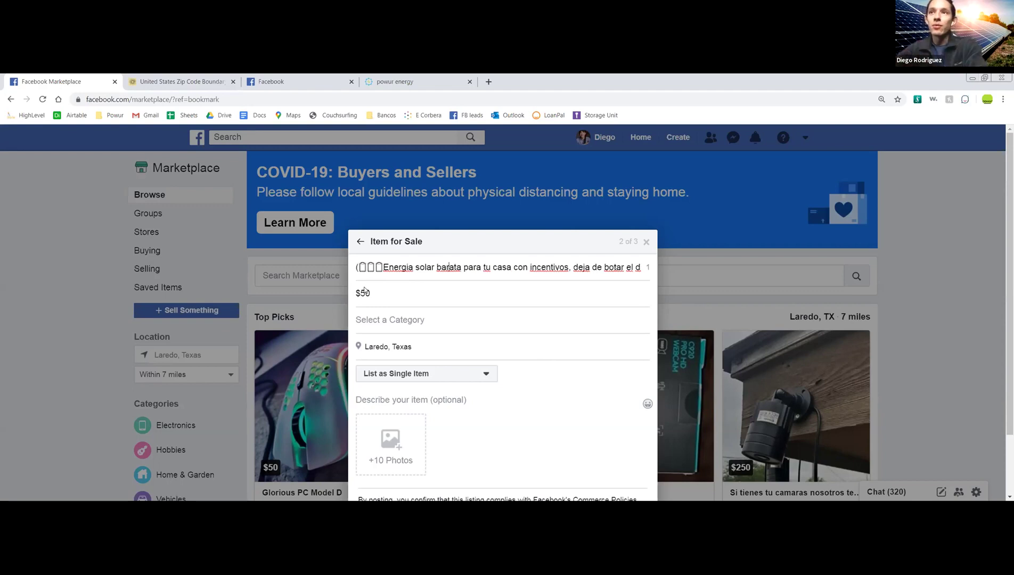
key("Right")
key("Right")
key("Right")
key("Right")
key("Right")
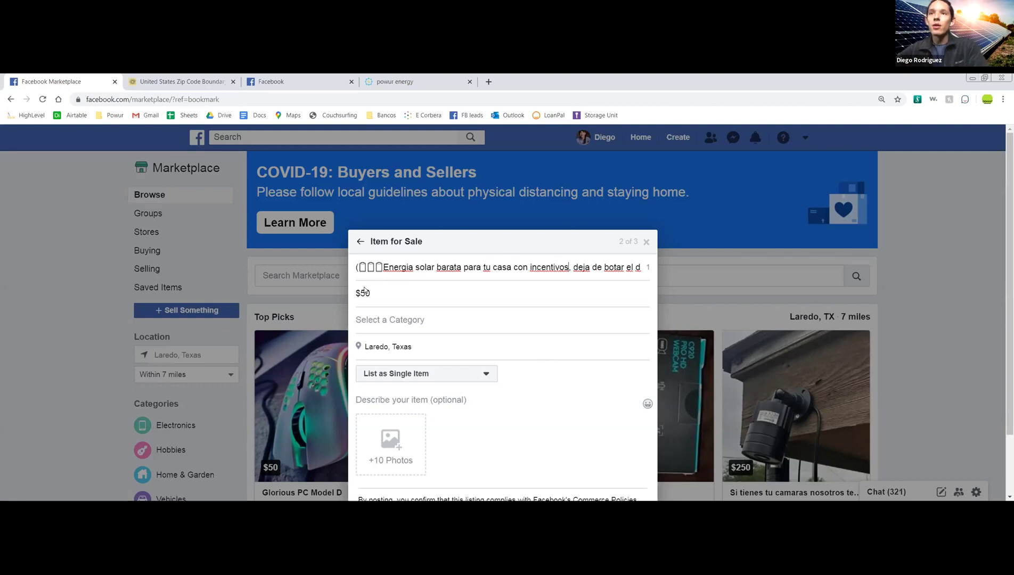
key("Right")
key("Right")
key("Right")
key("Right")
key("Right")
key("Right")
key("Right")
key("Right")
key("Right")
key("Right")
key("Right")
key("Right")
key("Right")
key("Right")
key("Right")
key("Right")
key("Right")
key("Right")
key("Right")
key("Right")
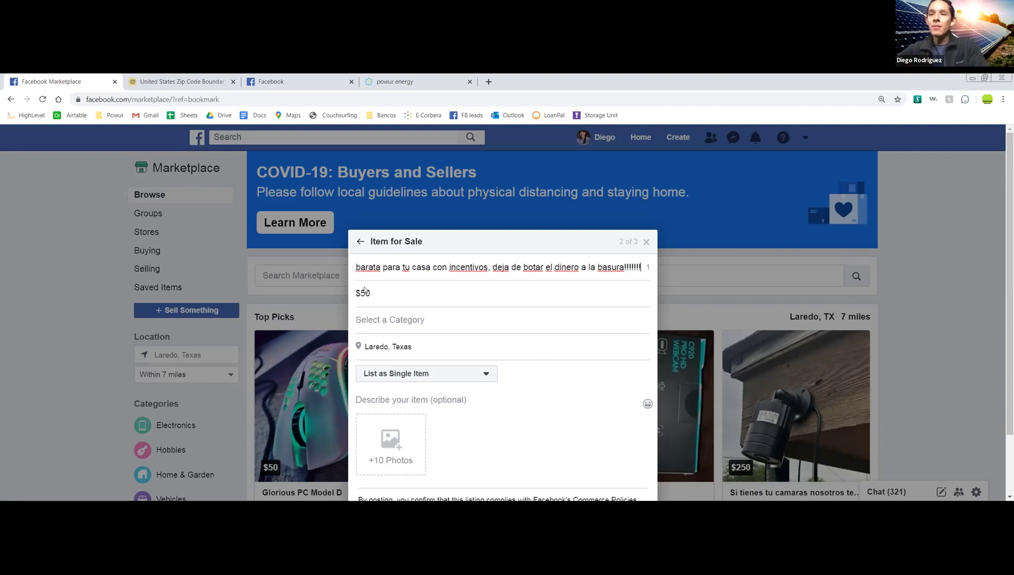
type(")")
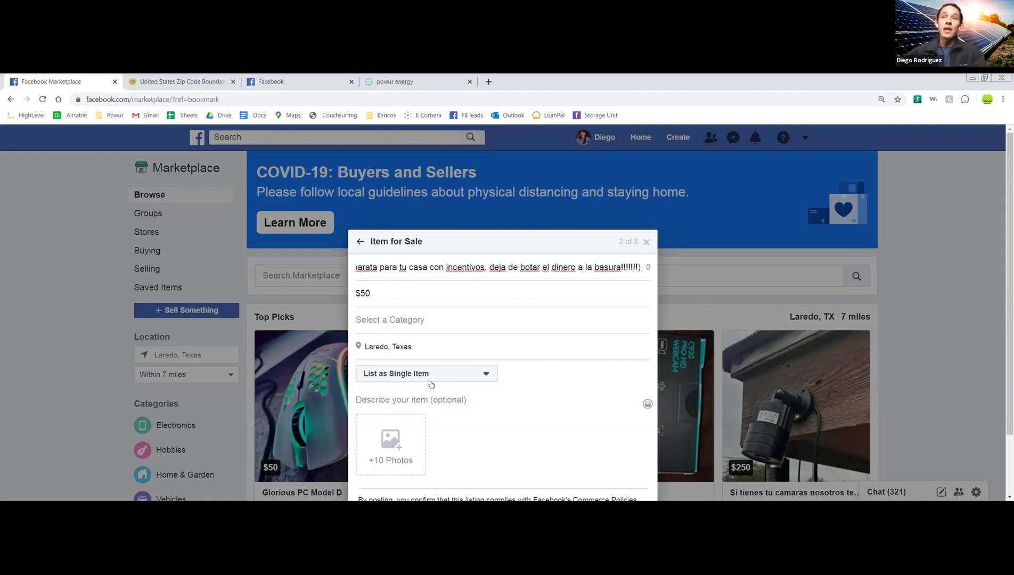
left_click(399, 295)
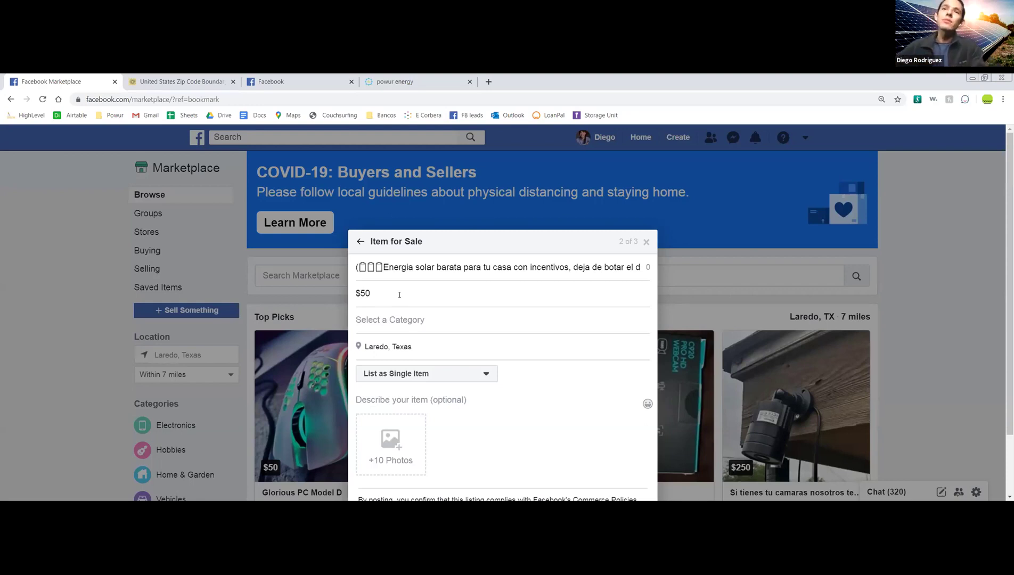
left_click_drag(383, 267, 398, 294)
left_click(397, 267)
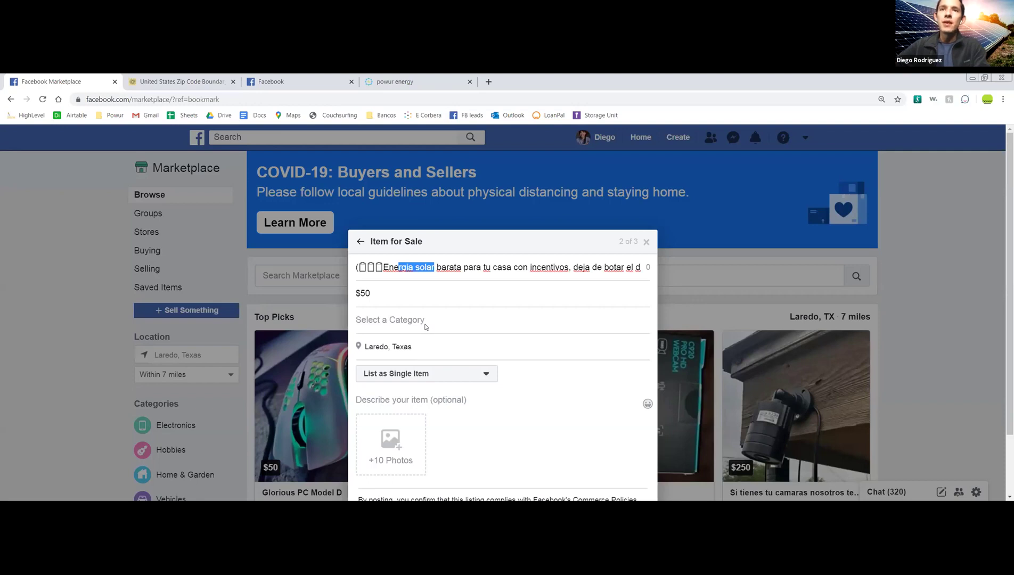
- Set the listing's category to Household and clear its location
left_click(426, 326)
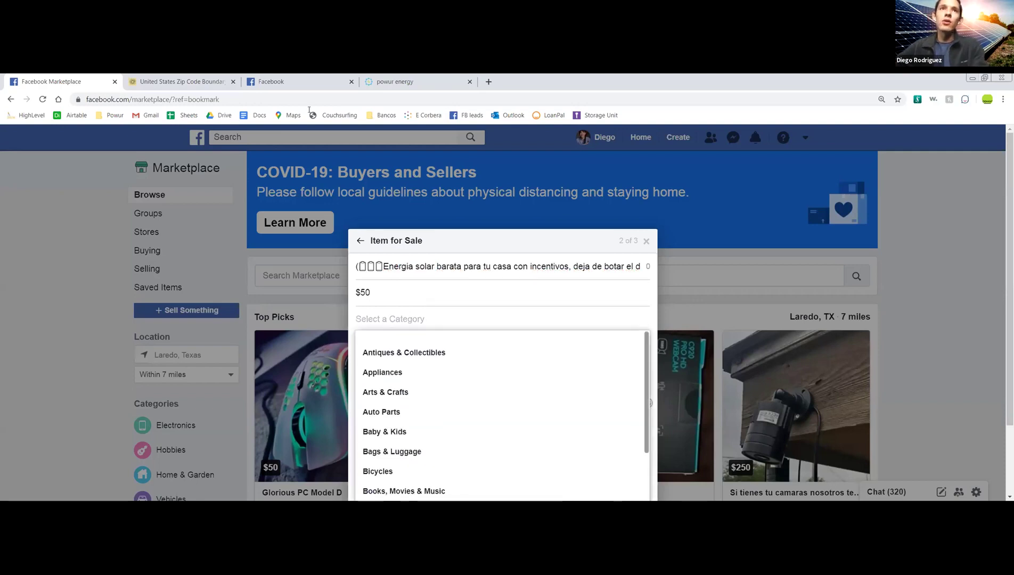
left_click(411, 275)
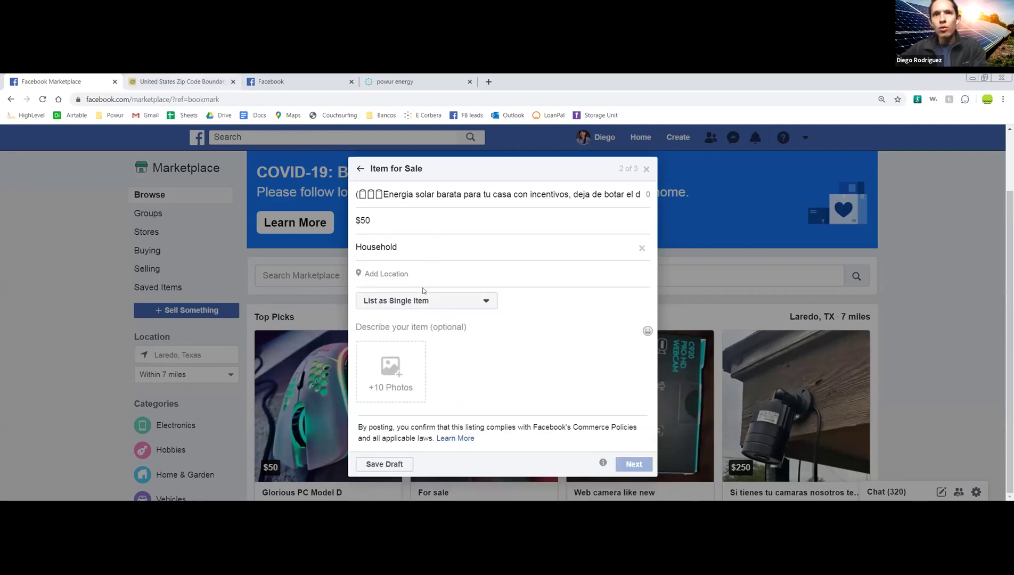
- Consult the San Antonio entries on the zip code map and set the listing's location to 78219 and its condition to New
key("ctrl+Tab")
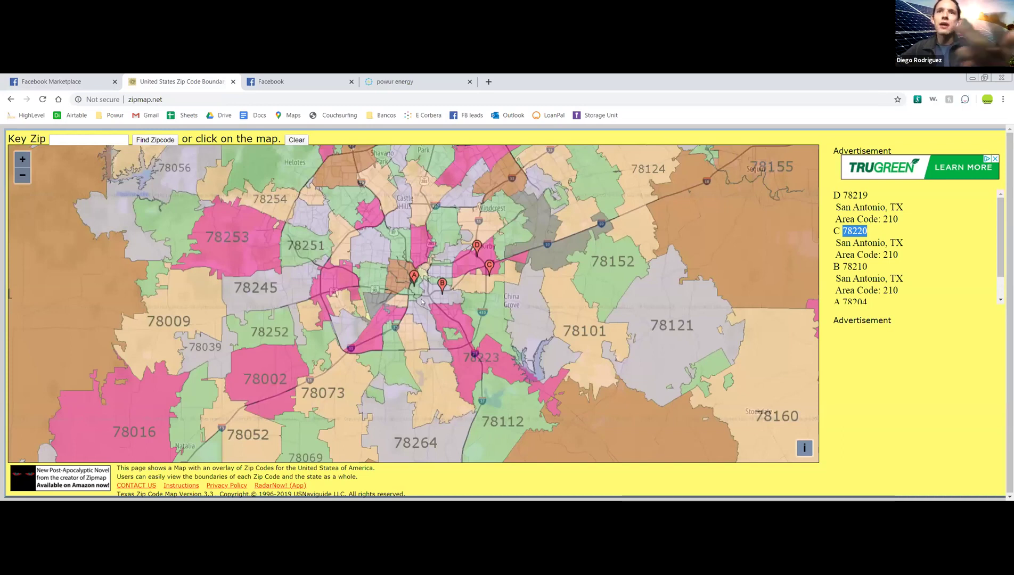
scroll(421, 301, "up", 4)
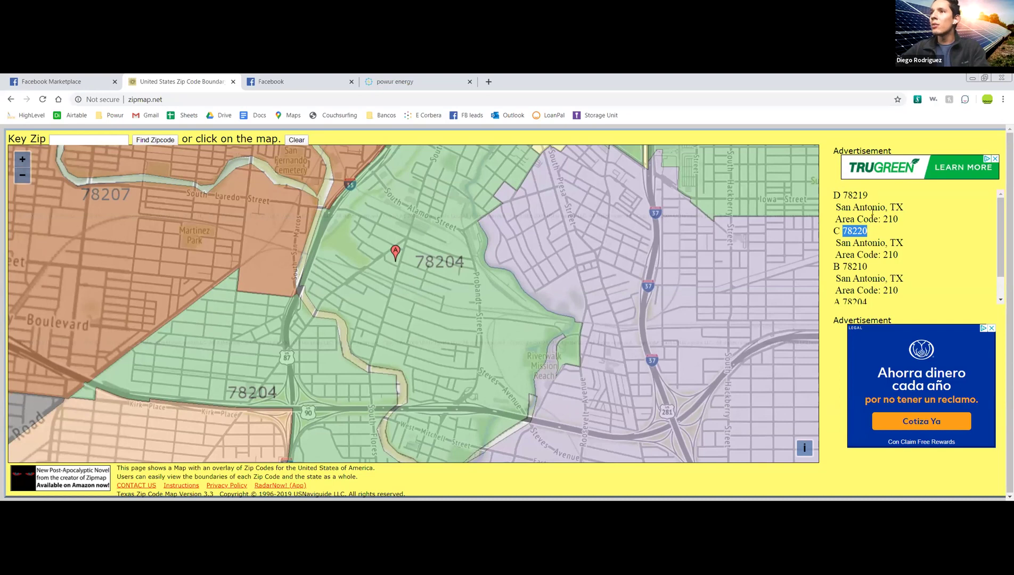
left_click(867, 221)
scroll(868, 222, "down", 1)
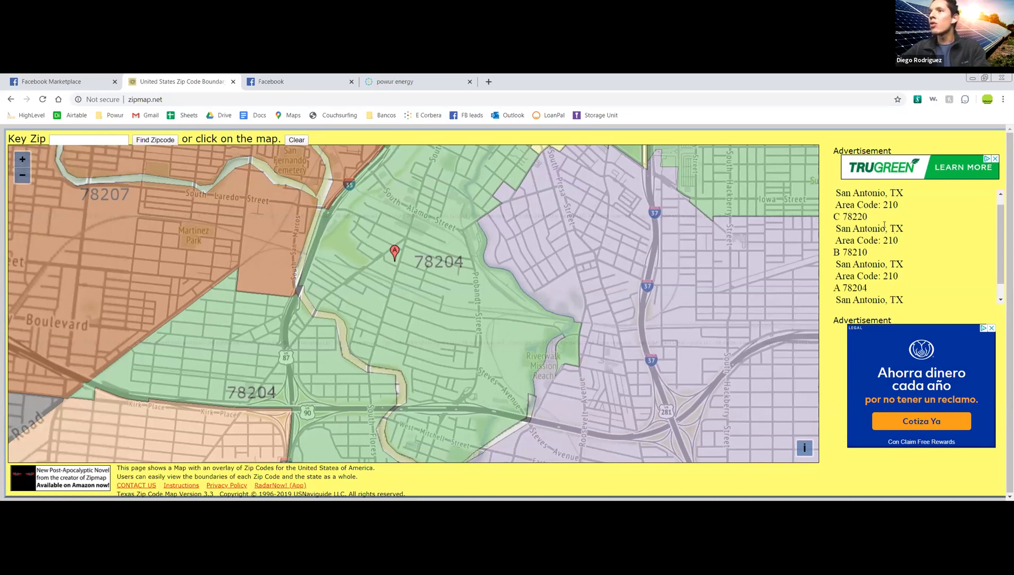
scroll(873, 225, "up", 1)
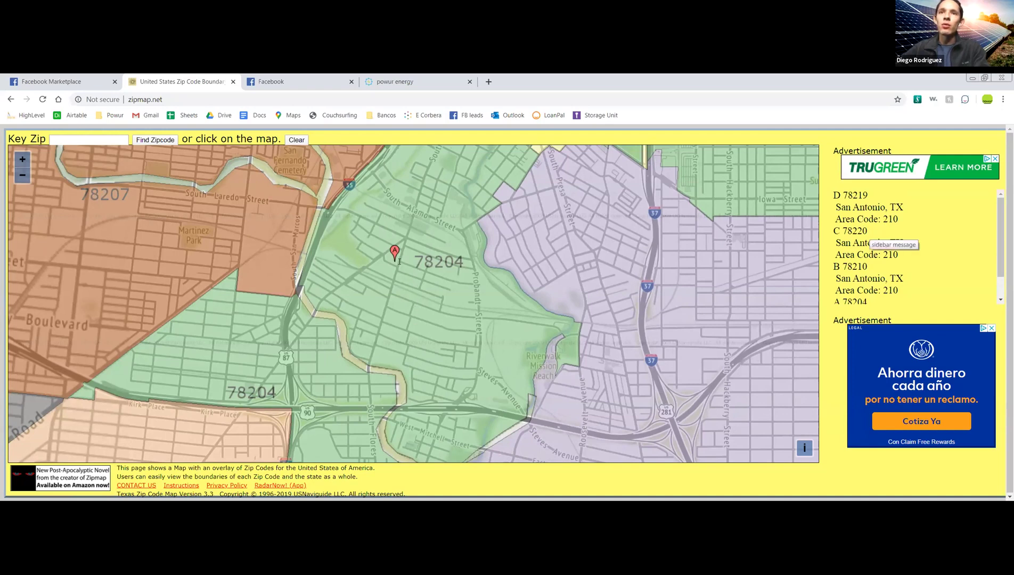
key("ctrl+shift+Tab")
type("New")
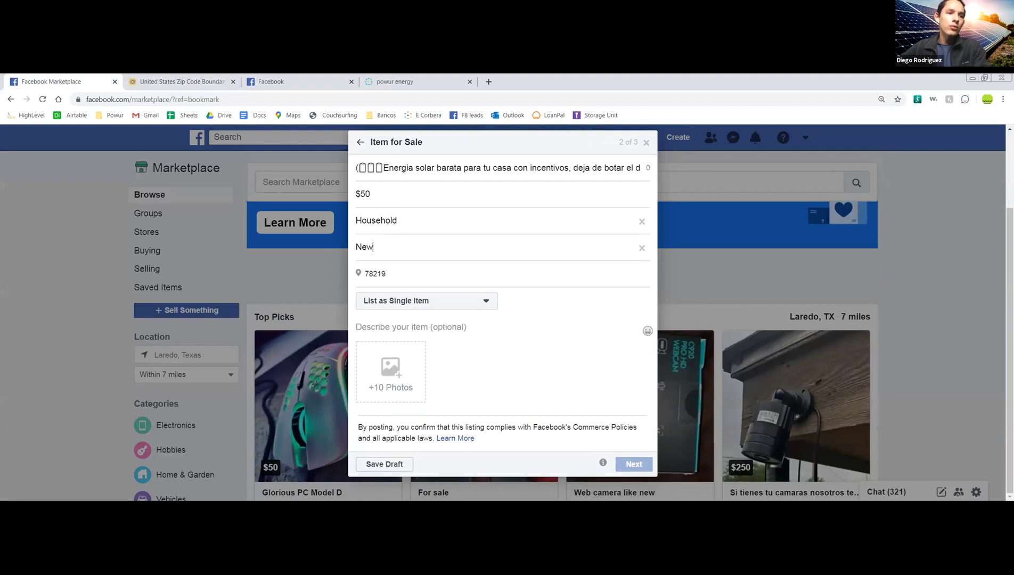
- Add the rooftop solar panel photo and the green-and-white solar energy sign photo to the listing
left_click_drag(3, 298, 387, 363)
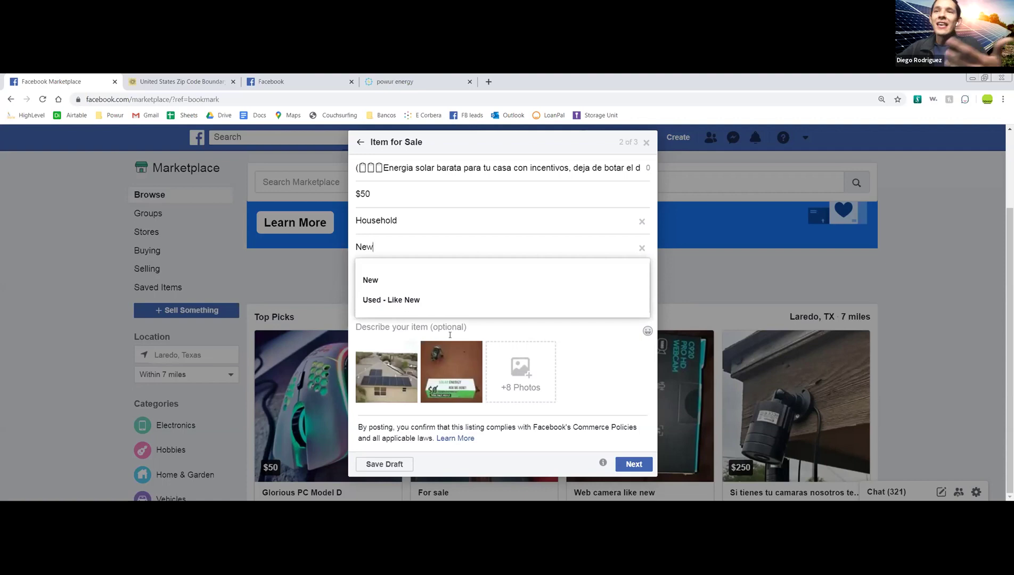
mouse_move(432, 369)
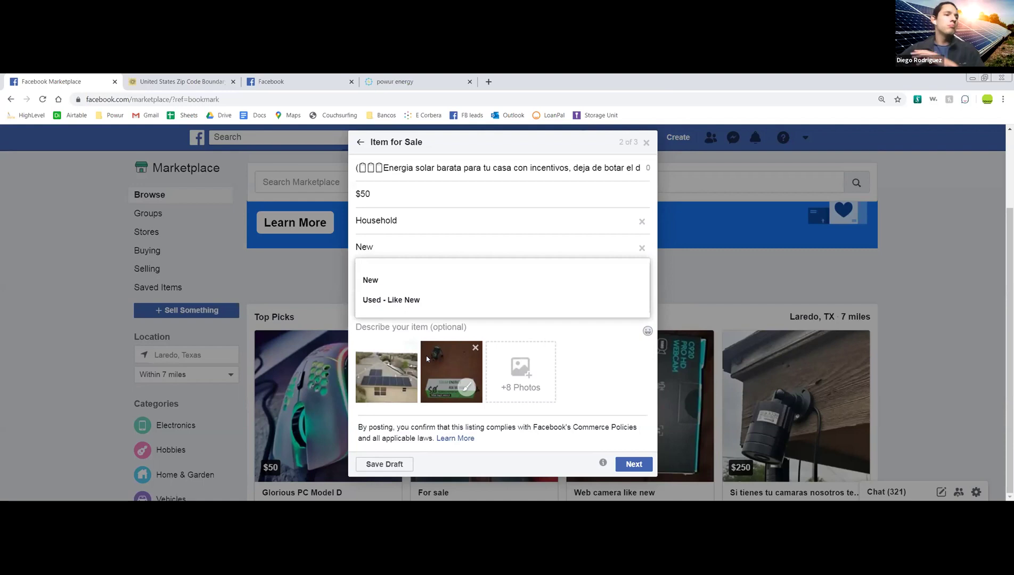
left_click(443, 326)
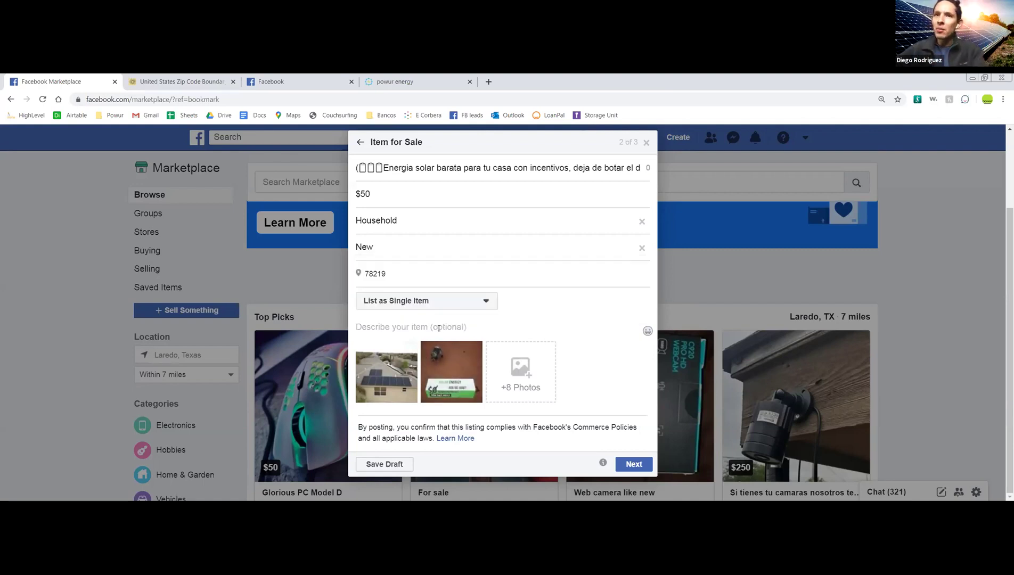
type("awdawdawdawdawdawdawd")
key("ctrl+a")
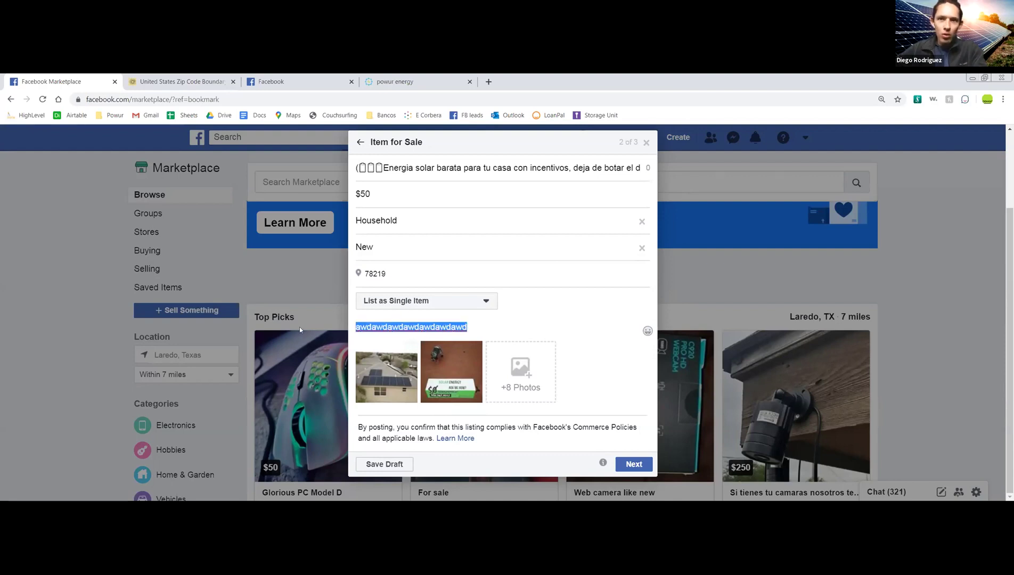
key("BackSpace")
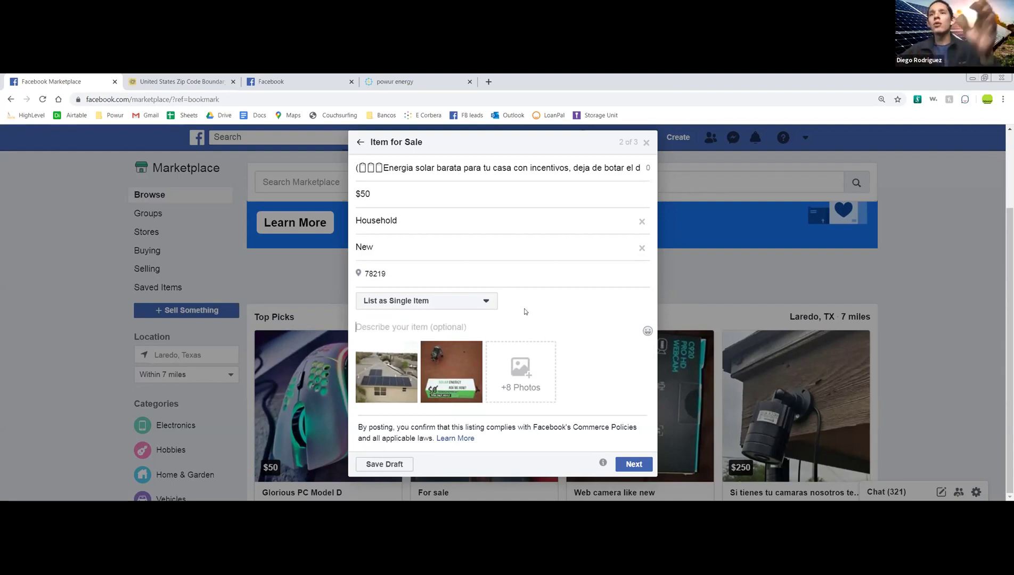
- Publish the solar energy listing to Marketplace only, without selecting any groups and with the description left empty
left_click(634, 465)
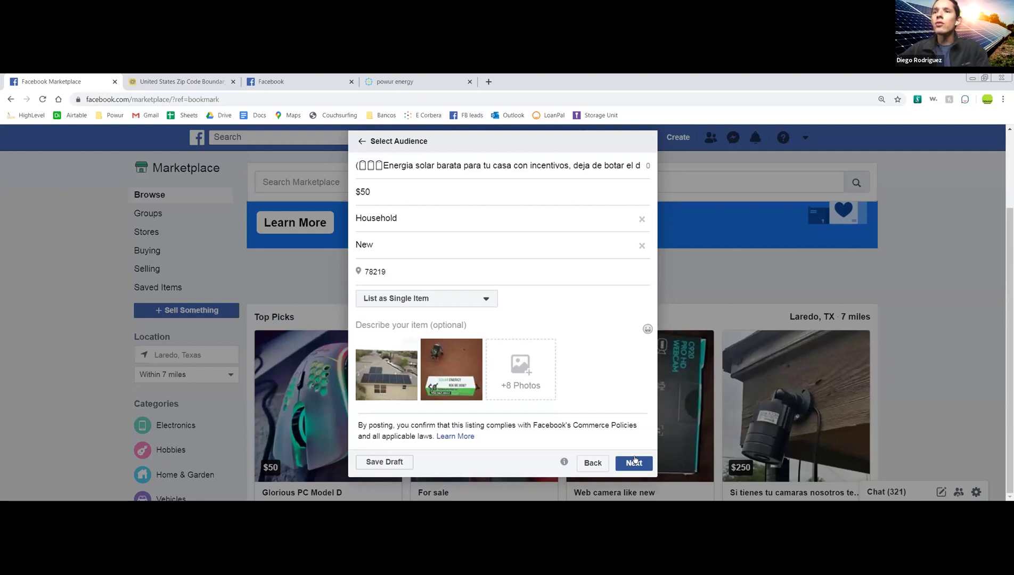
left_click(634, 461)
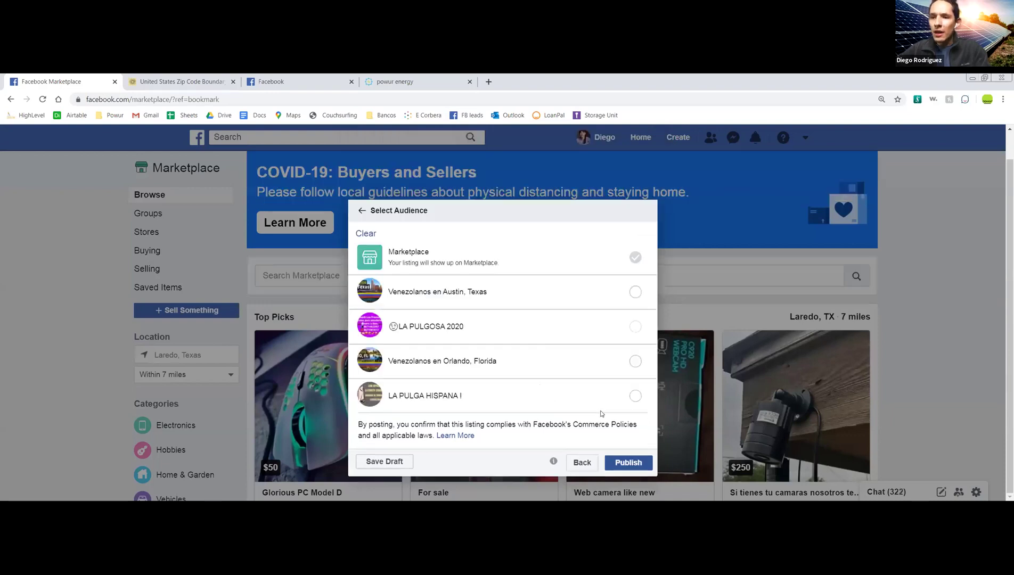
left_click(625, 462)
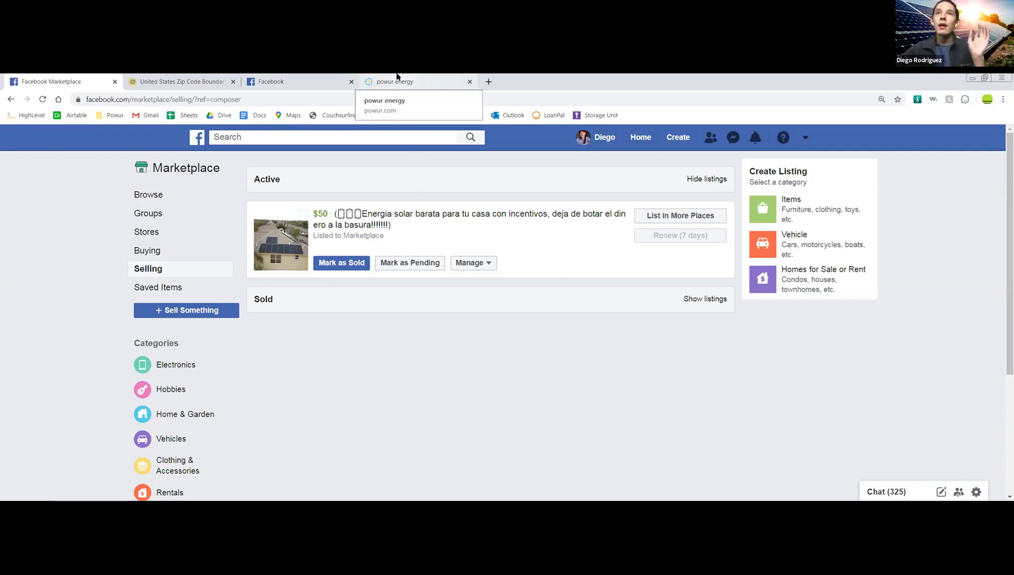
- Switch to the Powur earnings page and highlight the total earnings figure
left_click(397, 81)
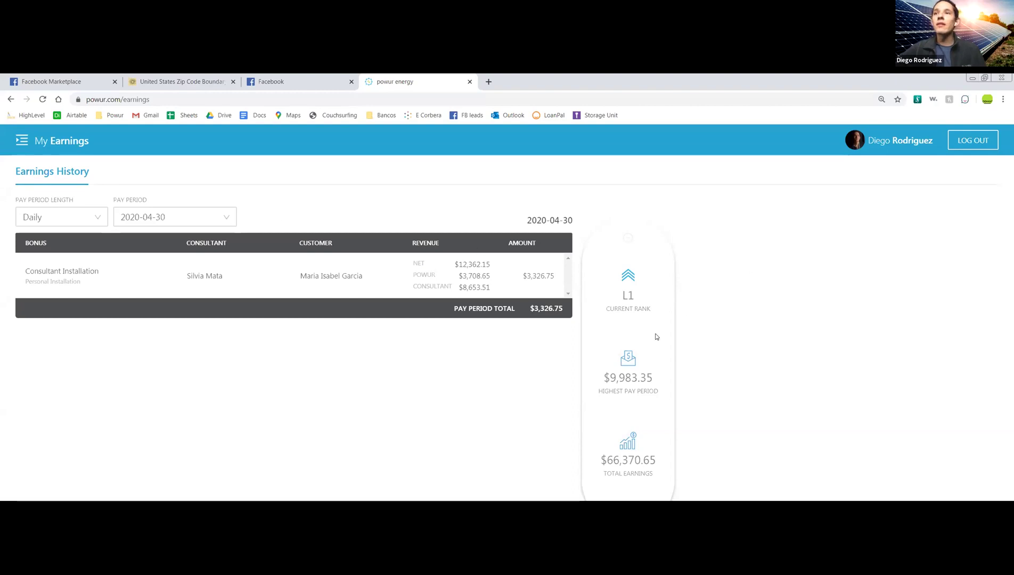
left_click_drag(664, 461, 593, 465)
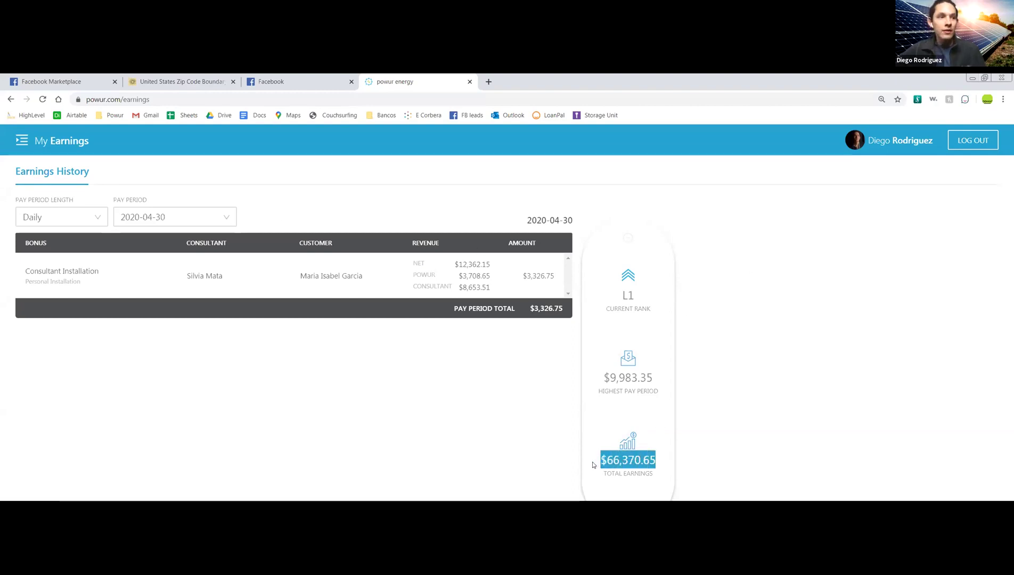